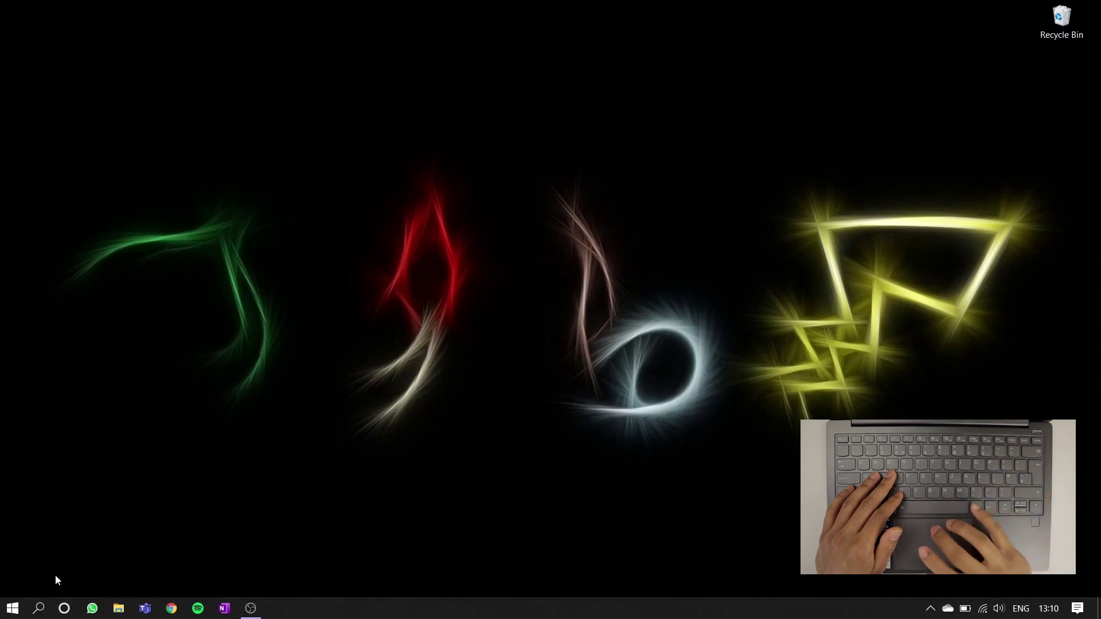
Step: Search Windows for 'bluetooth' and open the Bluetooth & other devices settings
left_click(39, 610)
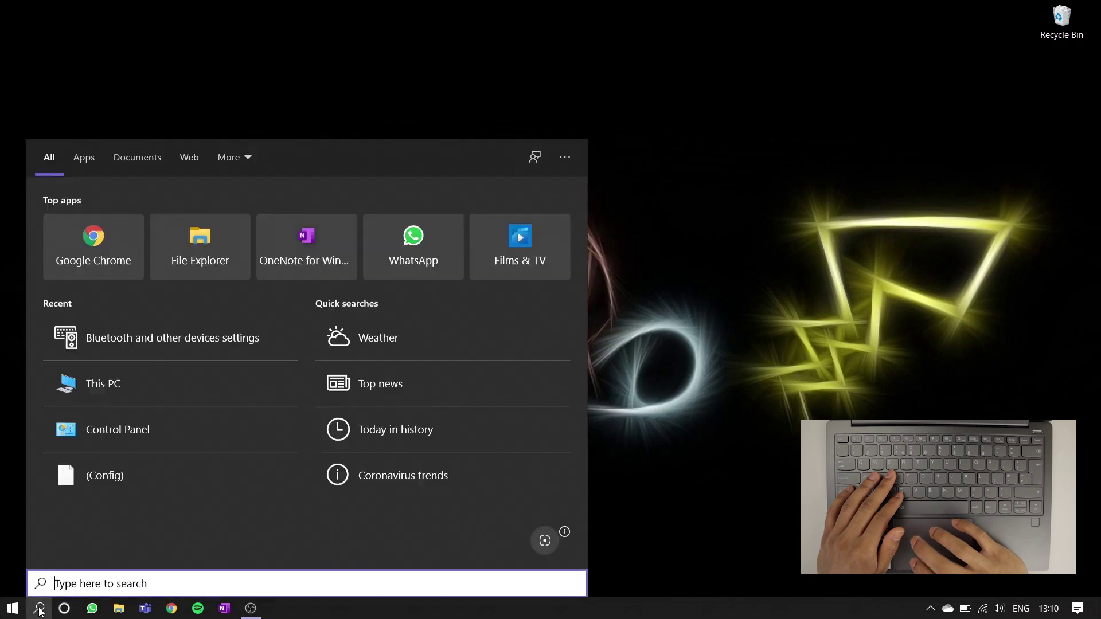
type("bluetooth")
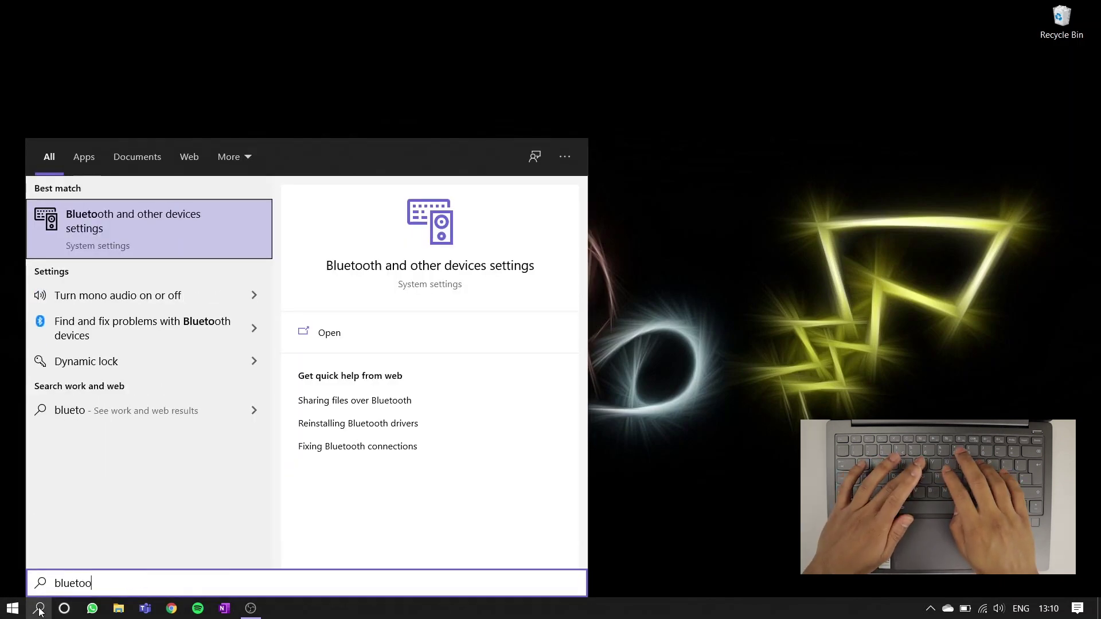
left_click(101, 212)
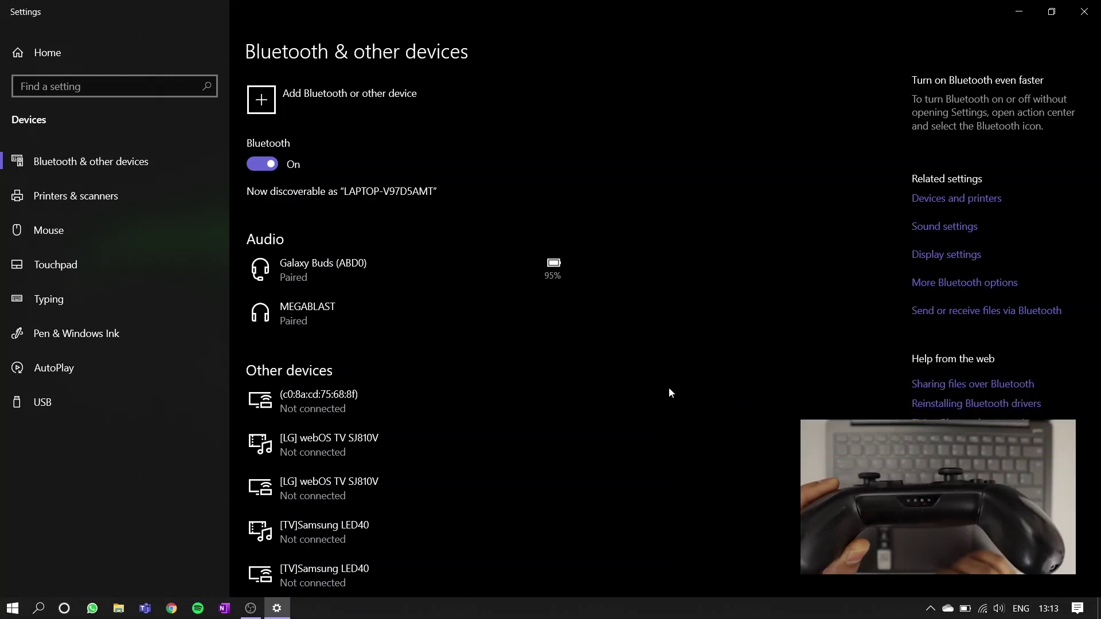
Step: Add a Bluetooth device and pair the Pro Controller from the scan list
left_click(336, 111)
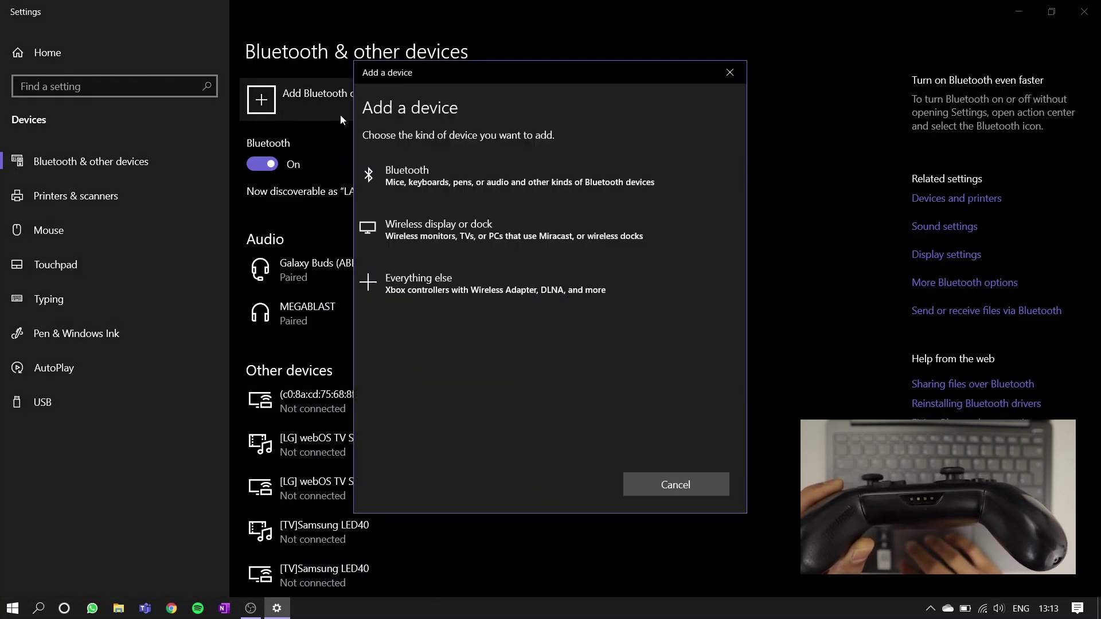
left_click(455, 192)
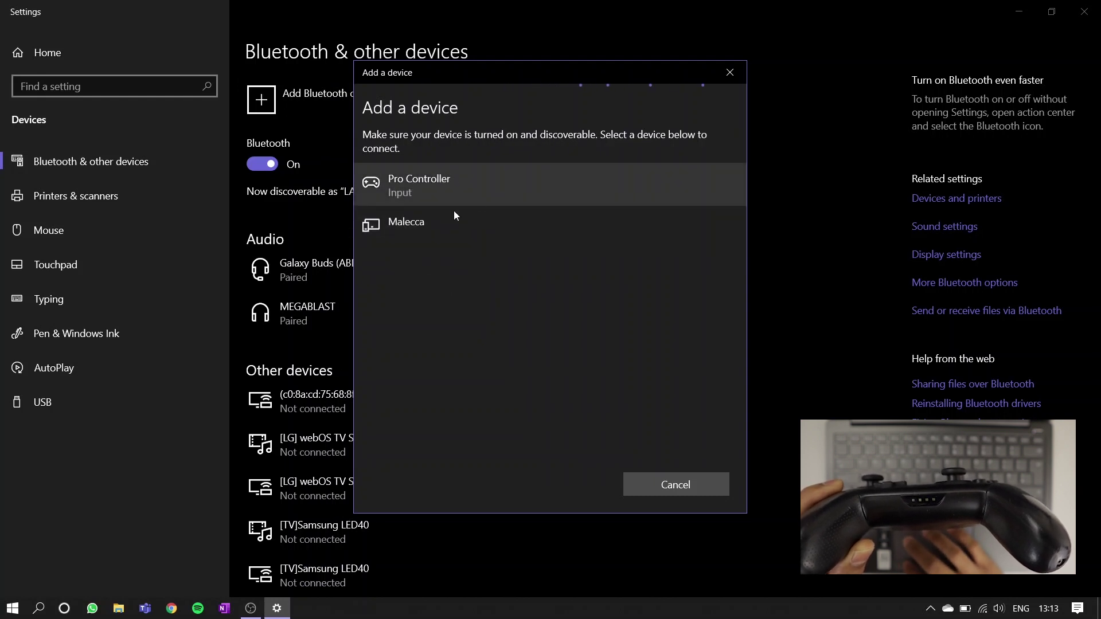
left_click(501, 192)
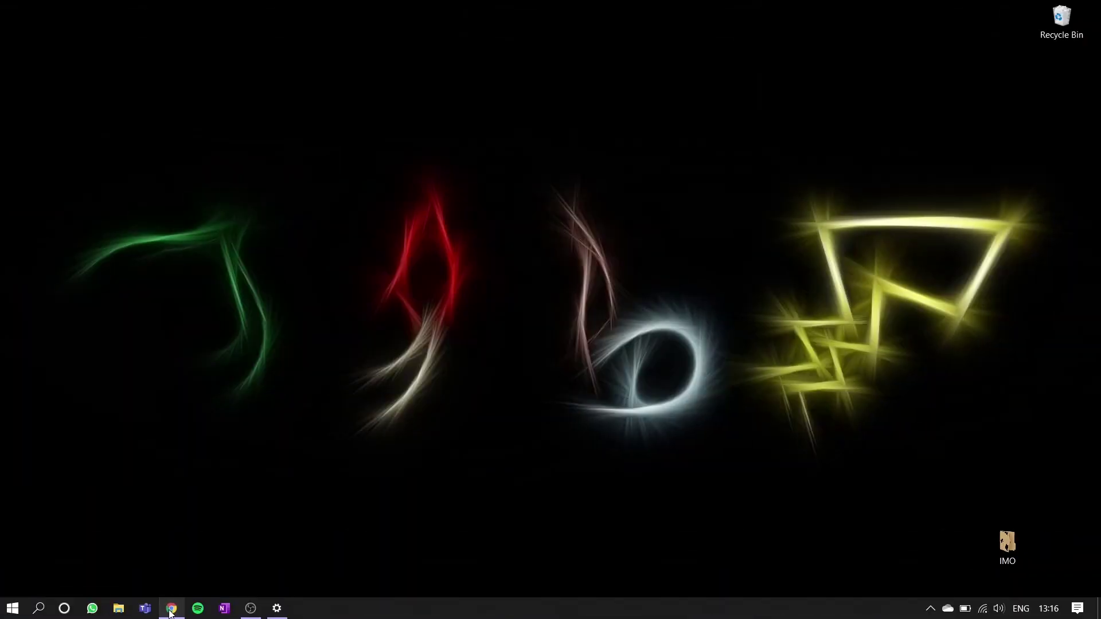
Step: In Chrome, download the latest JoyToKey installer, JoyToKeySetup_en.exe, from joytokey.net
left_click(172, 608)
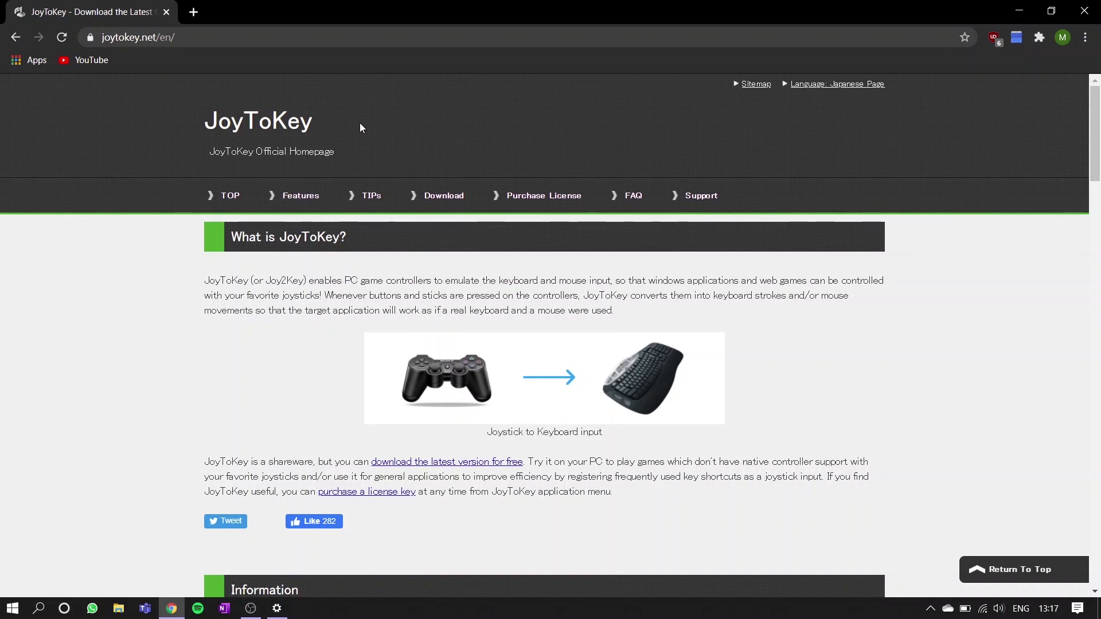
scroll(497, 276, "down", 1)
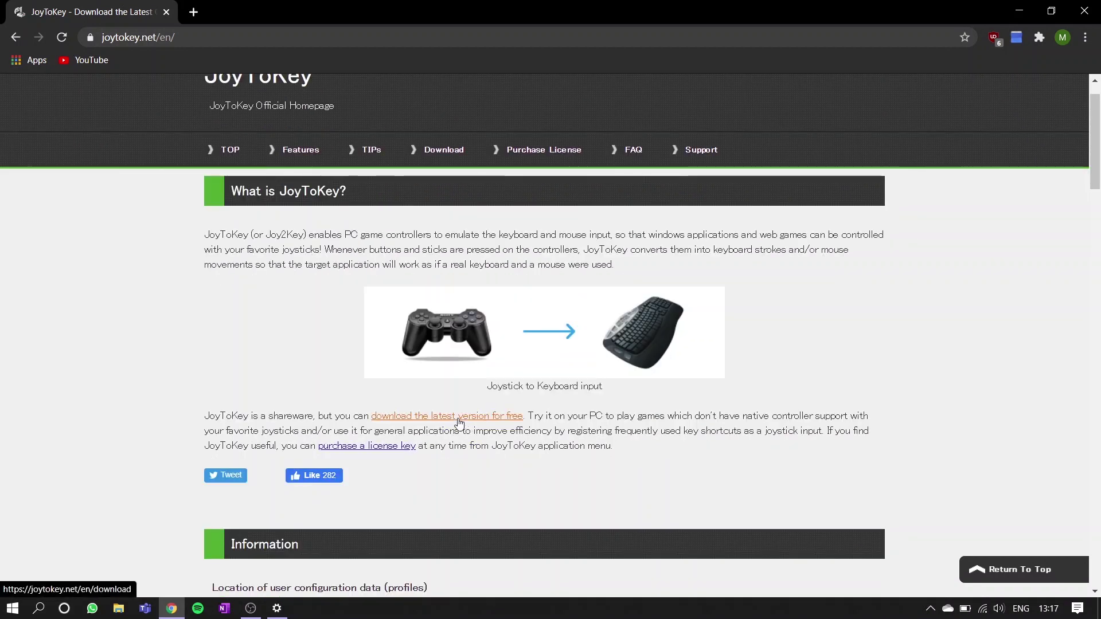
left_click(460, 423)
left_click(407, 510)
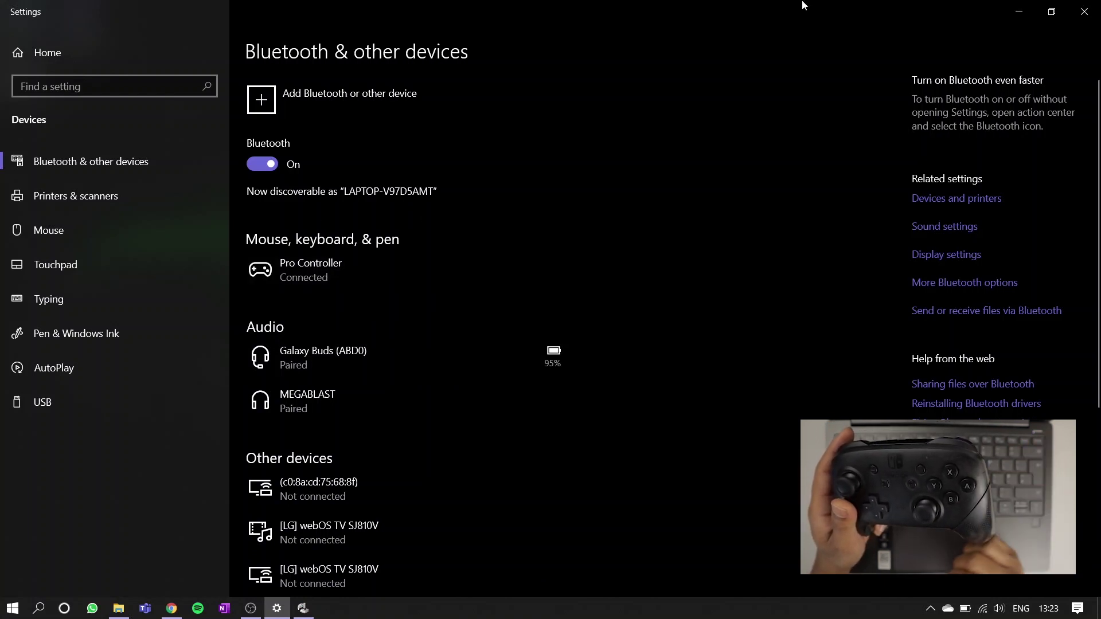
Step: Close Settings to reveal JoyToKey and create a new profile
left_click(1019, 11)
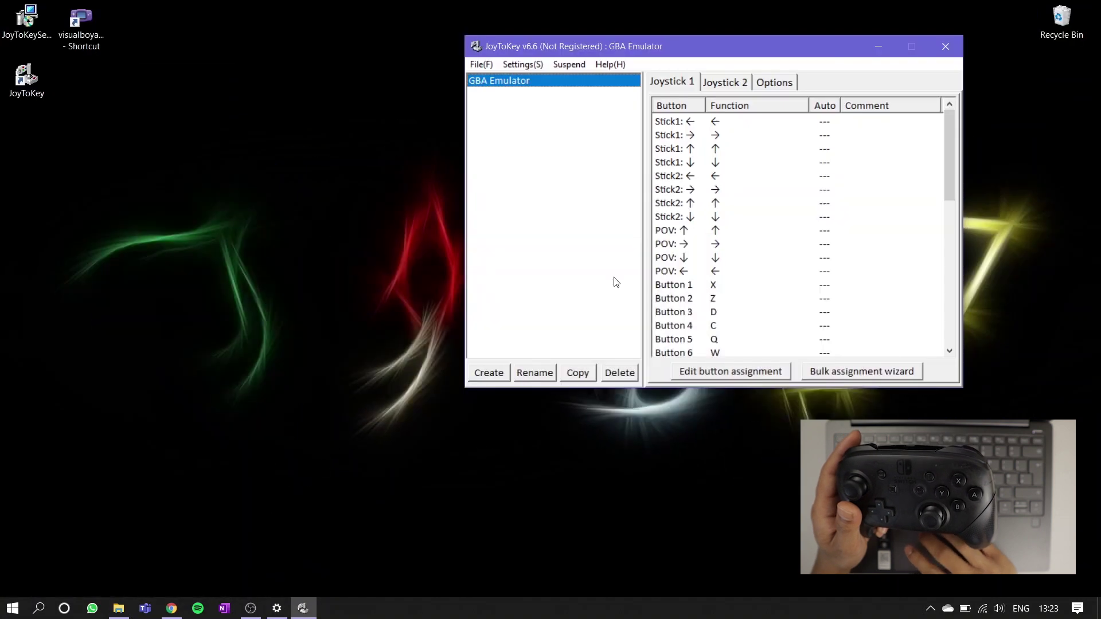
left_click(490, 373)
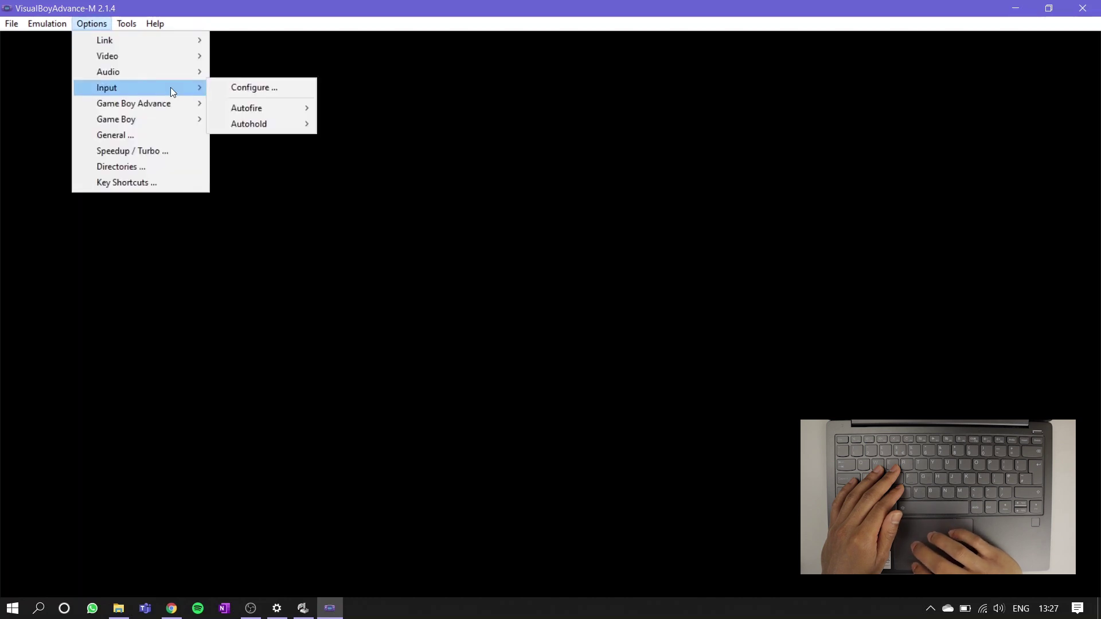
Step: Bind Player 4's Down control to the DOWN key, then view the Special bindings
left_click(265, 86)
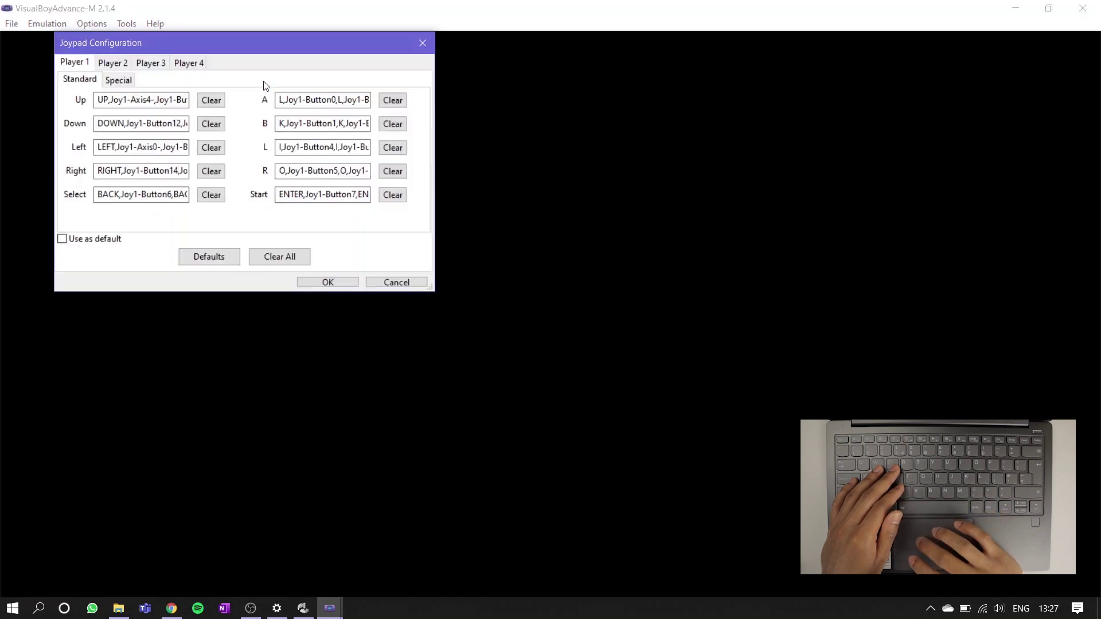
left_click(189, 67)
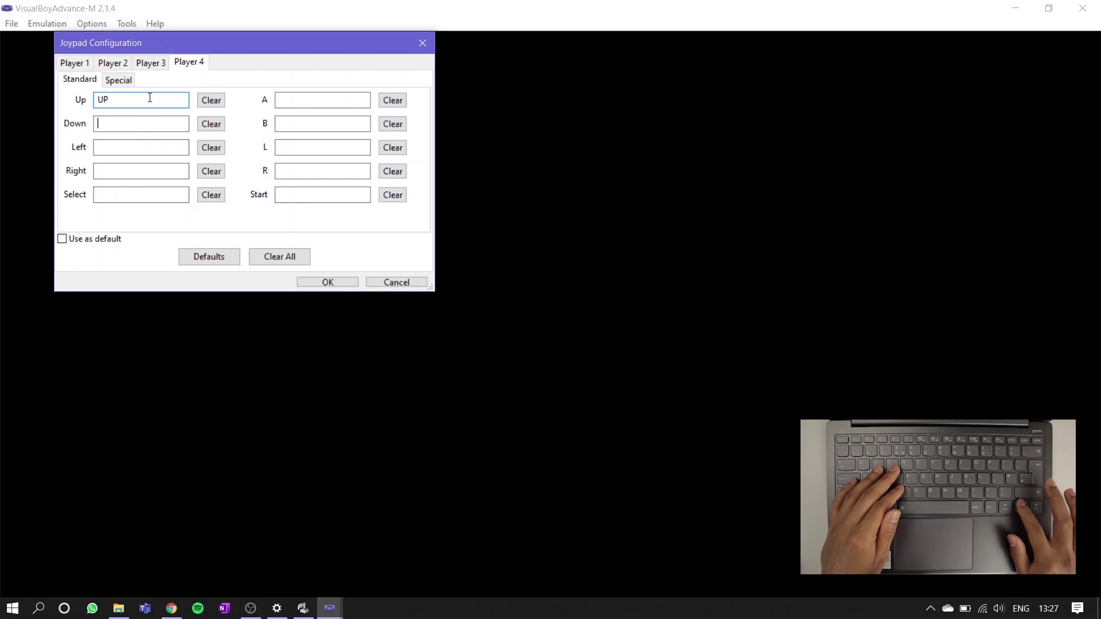
key("Down")
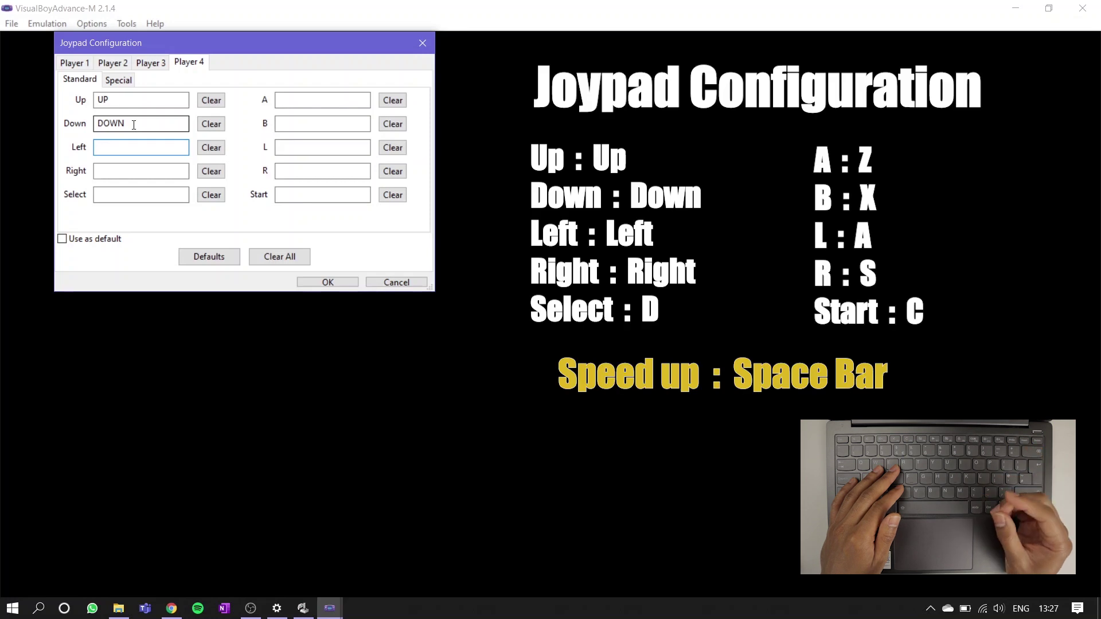
key("ctrl+Tab")
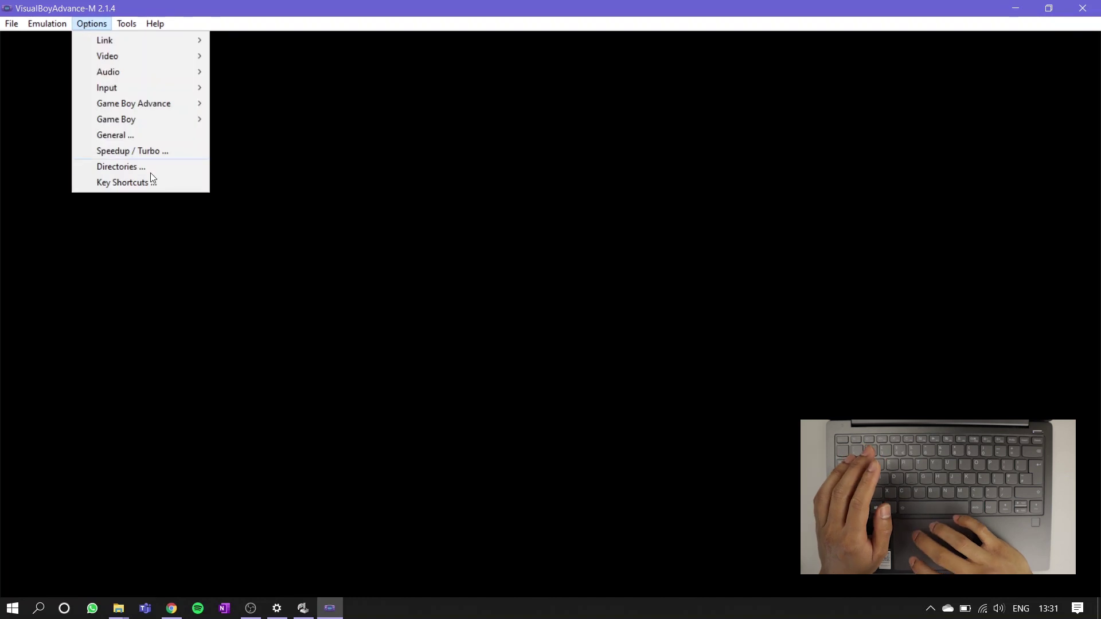
Step: Assign the Q key as the Save state 1 shortcut
left_click(158, 189)
scroll(216, 172, "down", 3)
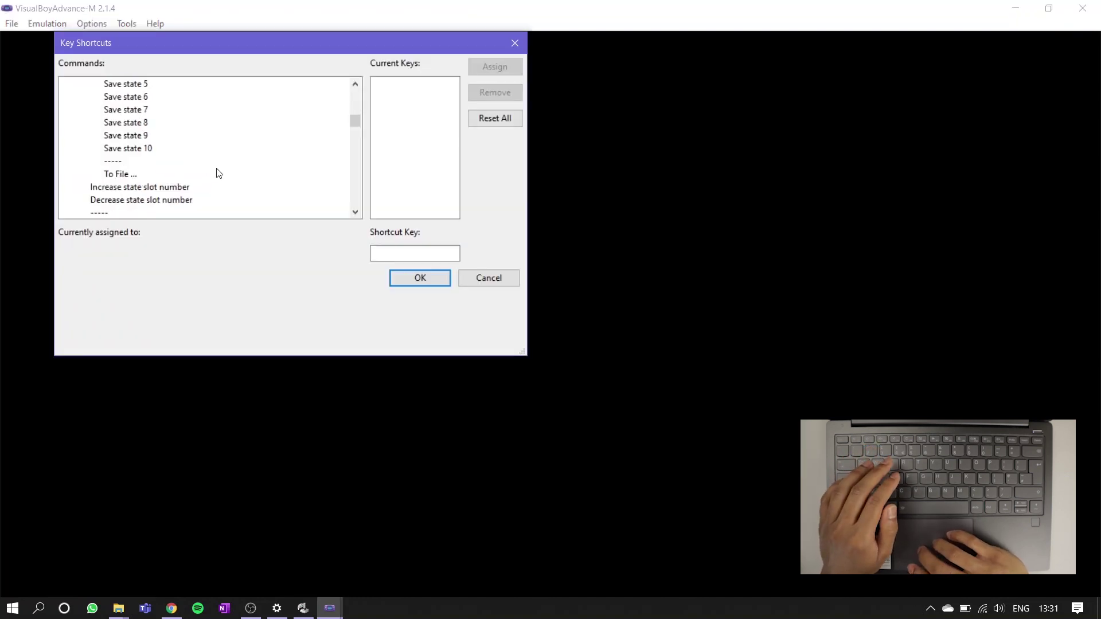
scroll(170, 154, "up", 4)
left_click(132, 188)
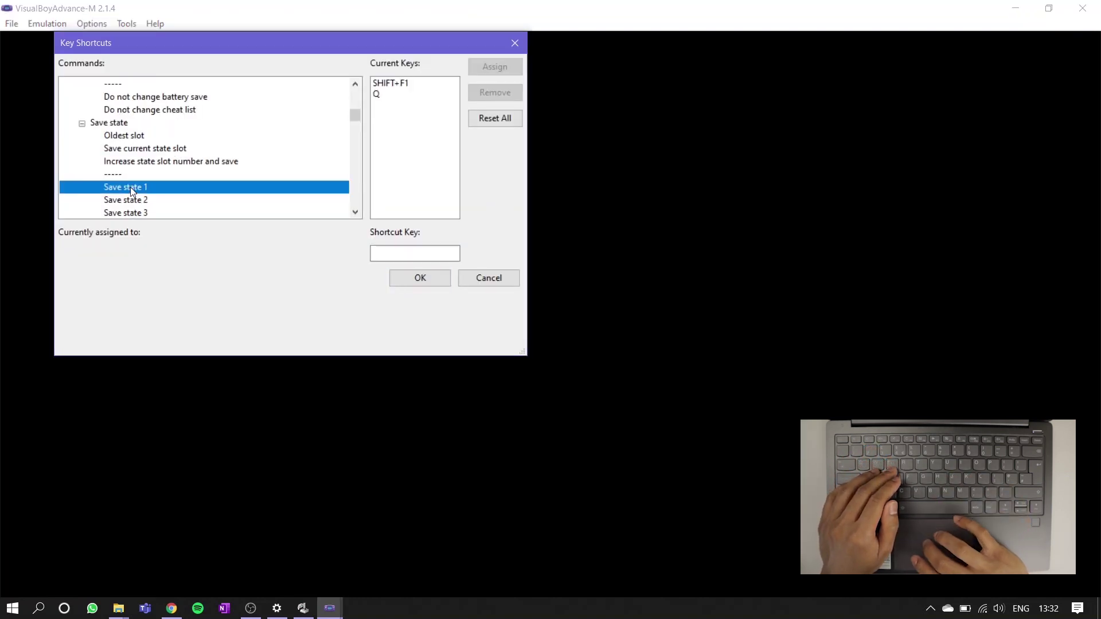
left_click(383, 253)
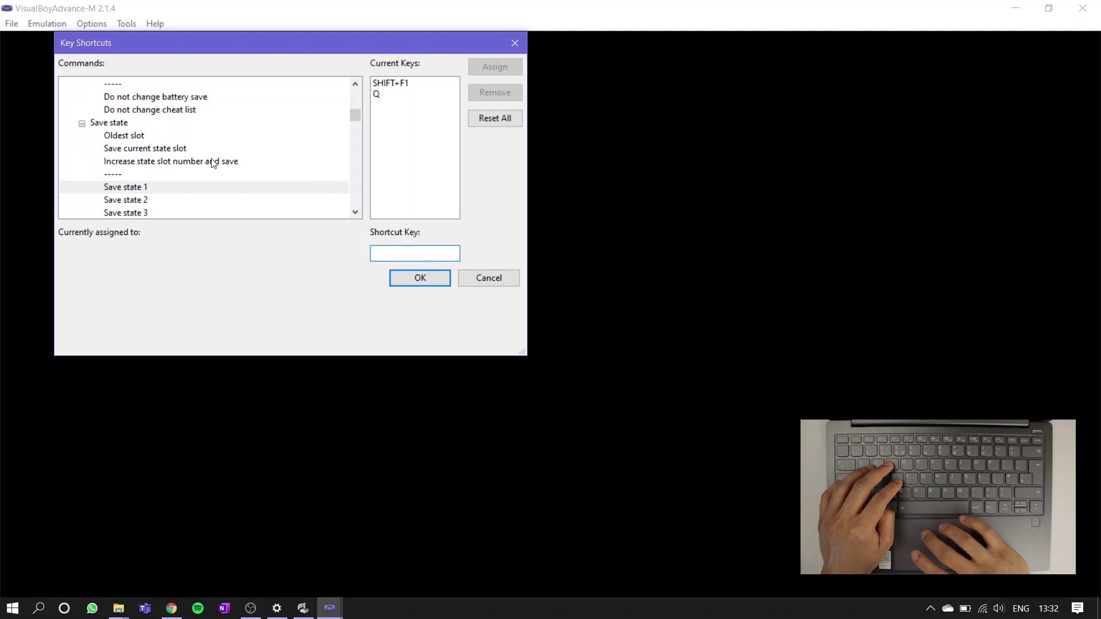
Step: Assign the W key as the Load saved state 1 shortcut
scroll(213, 163, "up", 6)
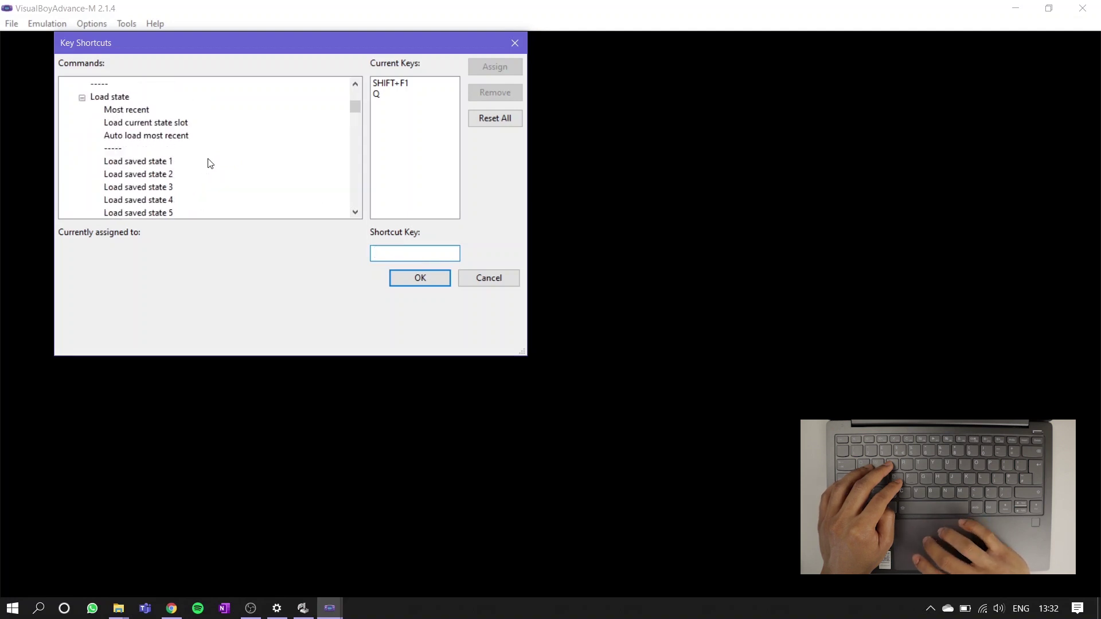
left_click(152, 163)
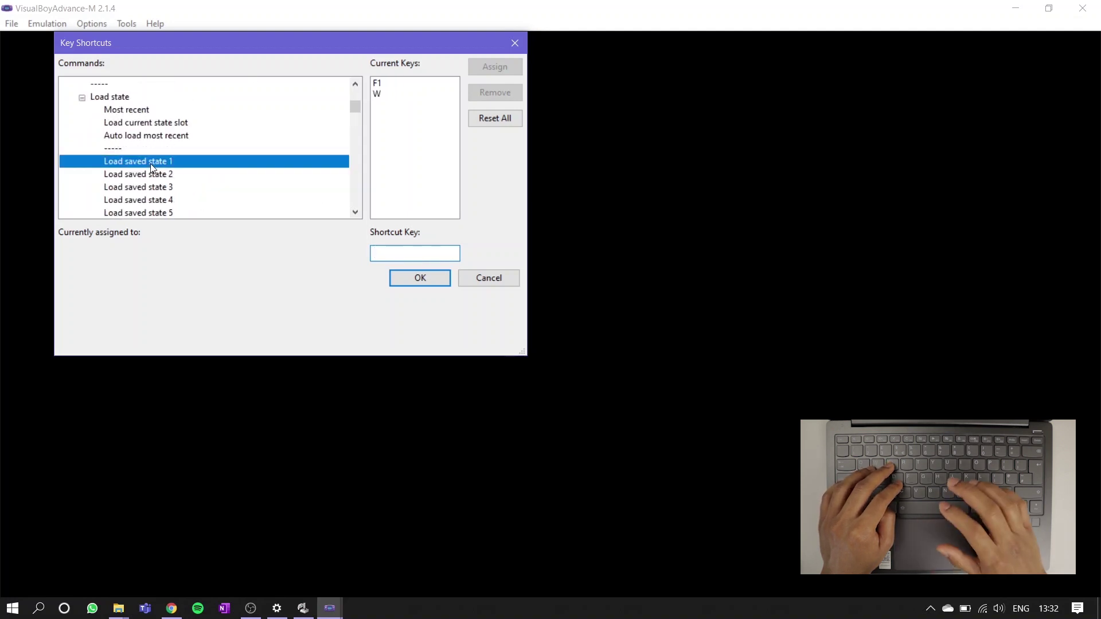
left_click(416, 253)
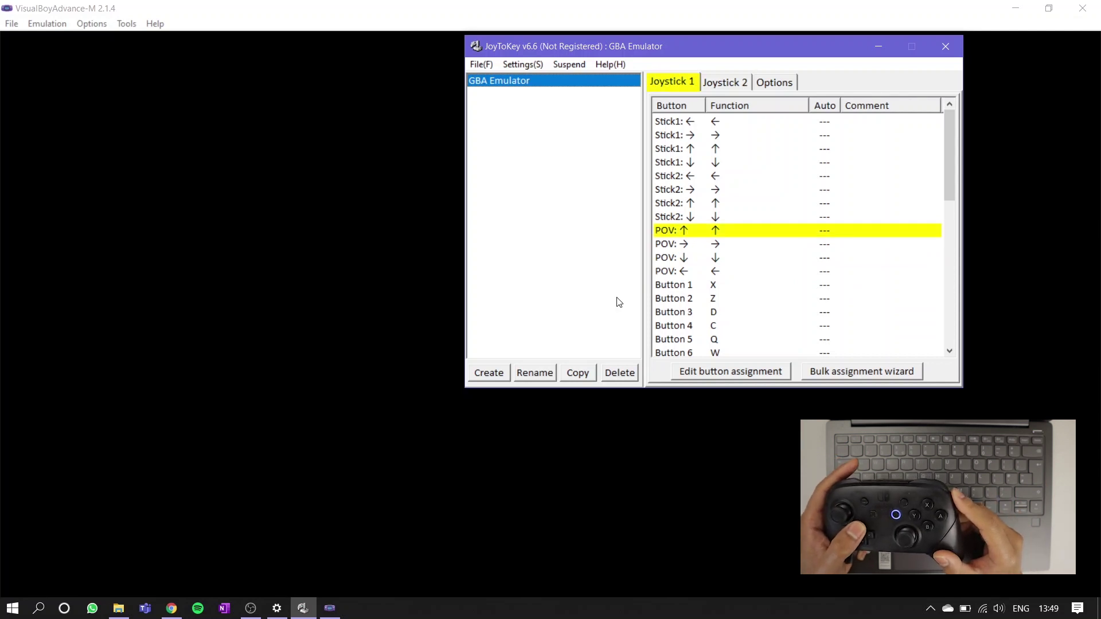
Step: Map the controller's POV ↑ to the ↑ arrow key in the GBA Emulator profile
left_click(737, 232)
left_click(725, 373)
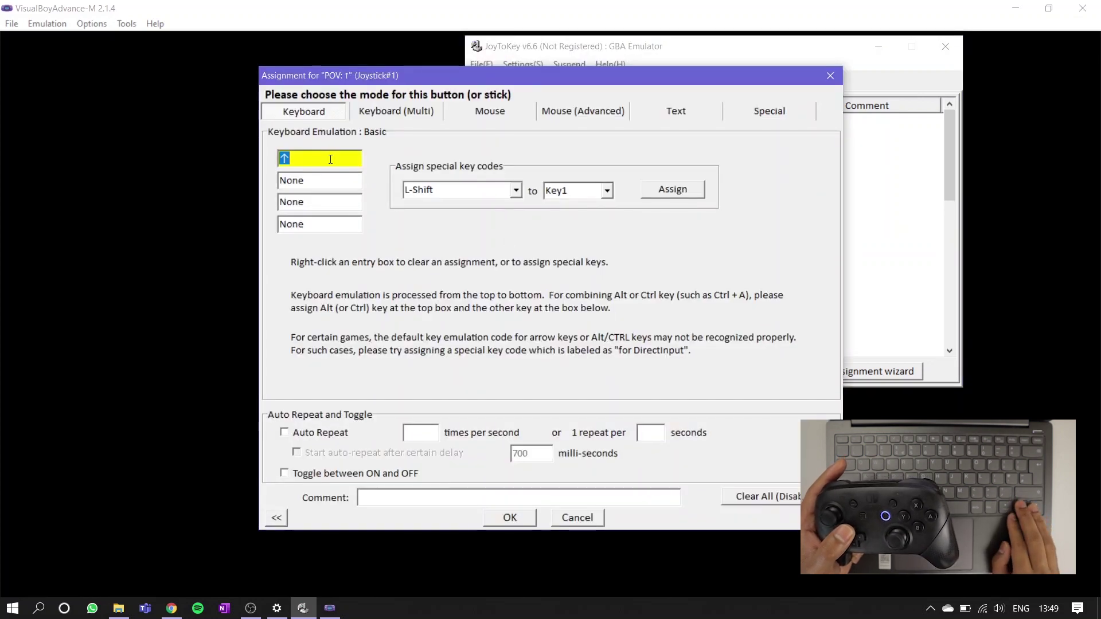
left_click(505, 519)
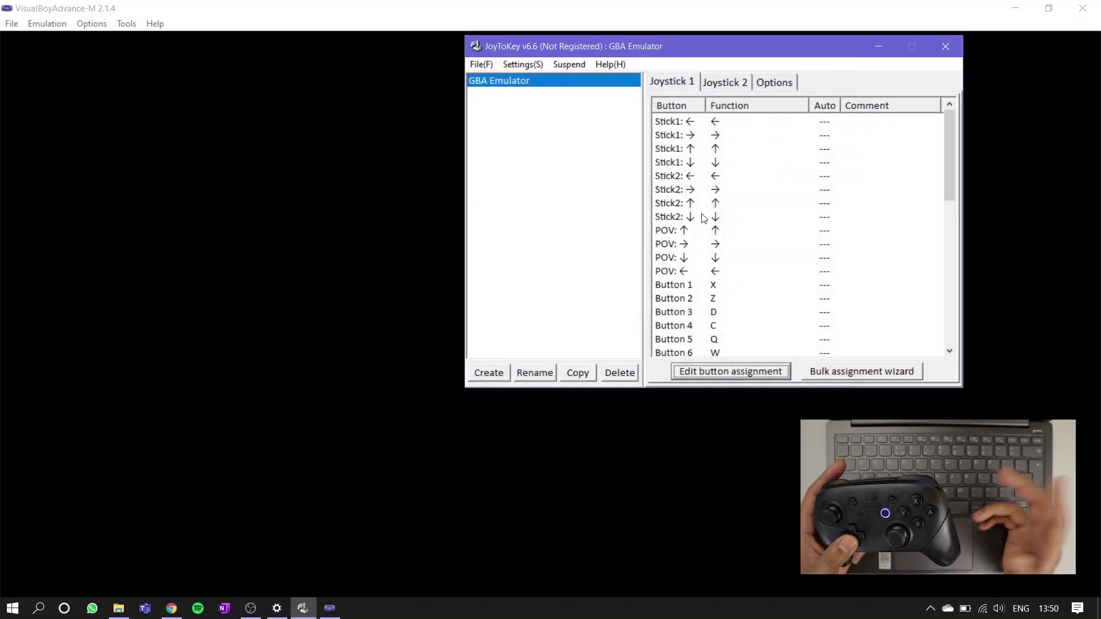
left_click(681, 229)
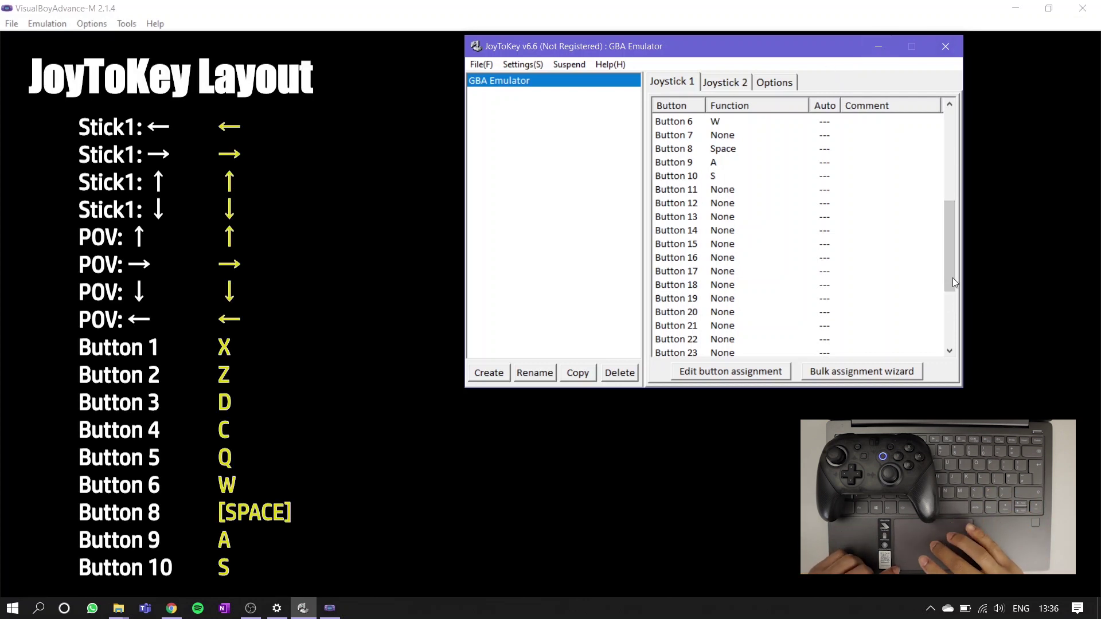
Step: Scroll the control list to the top and launch the Bulk assignment wizard
left_click_drag(948, 271, 948, 154)
left_click(873, 373)
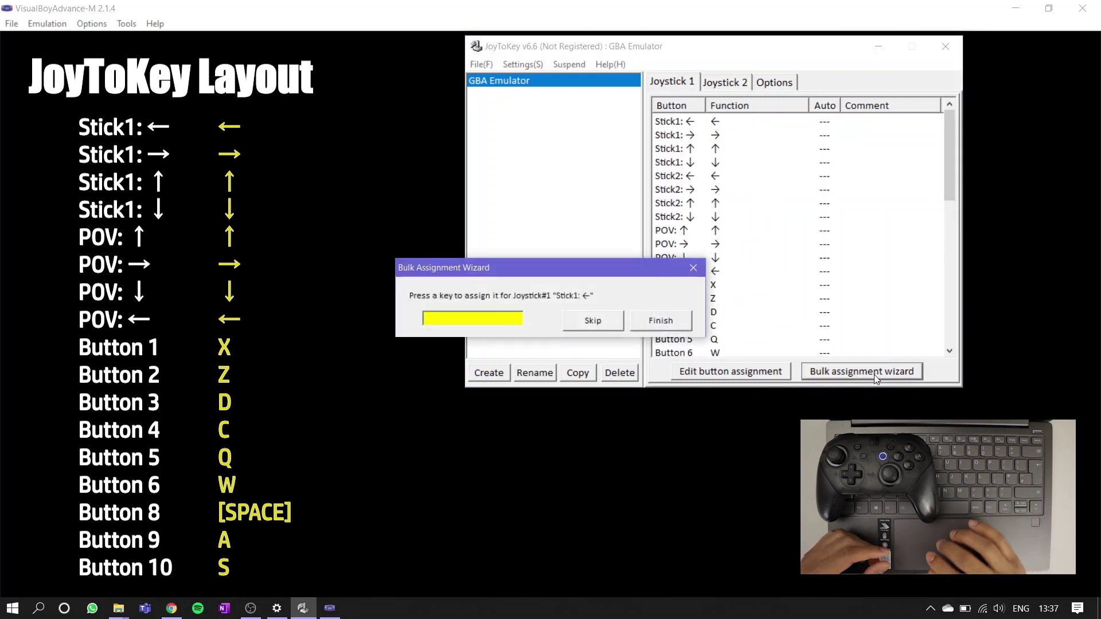